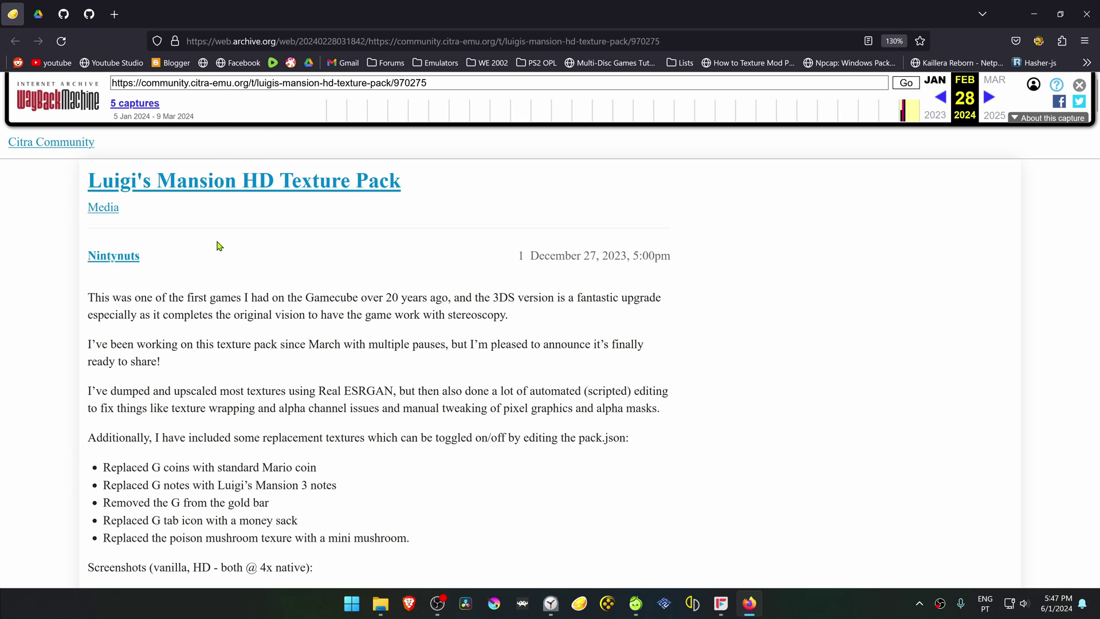
scroll(218, 247, "down", 5)
scroll(218, 246, "down", 3)
Switch to the Google Drive tab with the Luigi's Mansion HD texture pack download warning.
left_click(38, 14)
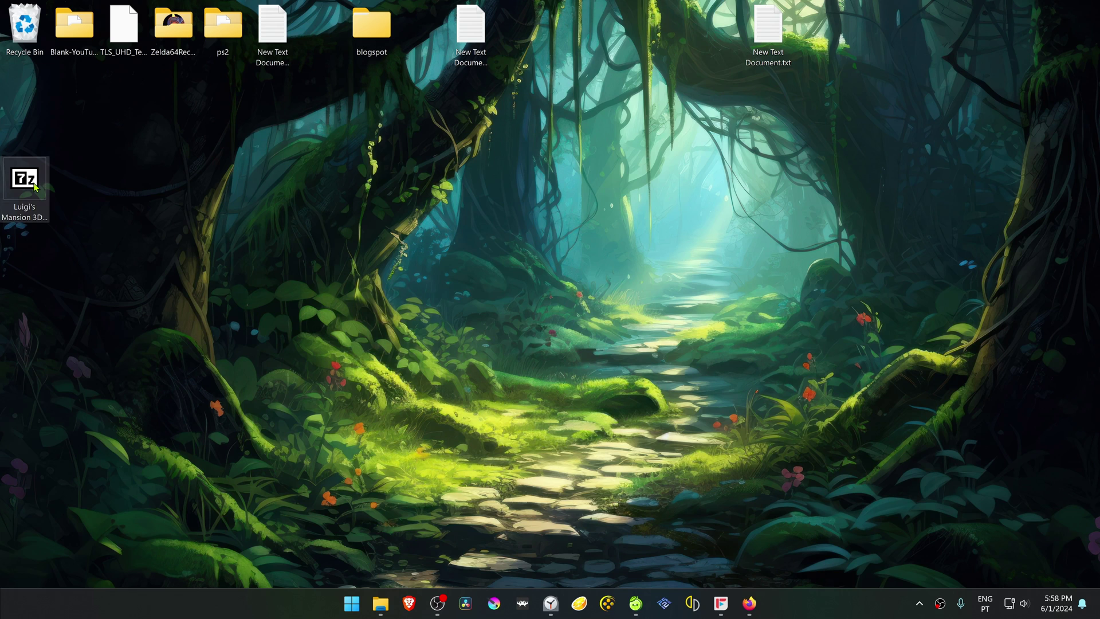
mouse_move(113, 224)
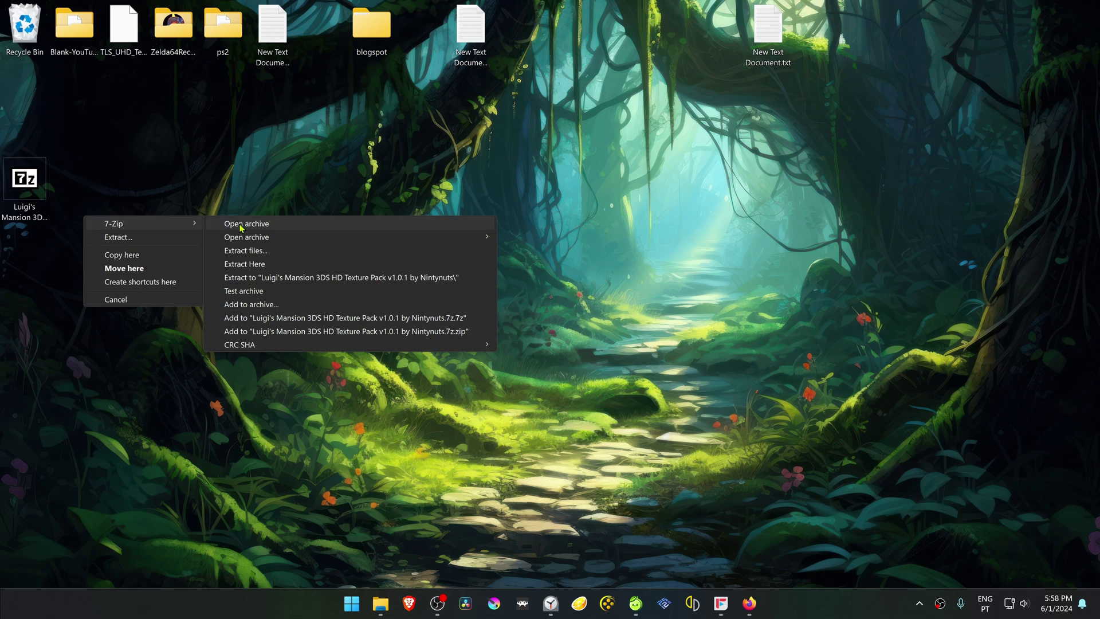
Extract the Luigi's Mansion HD texture pack .7z archive onto the desktop with 7-Zip.
left_click(249, 260)
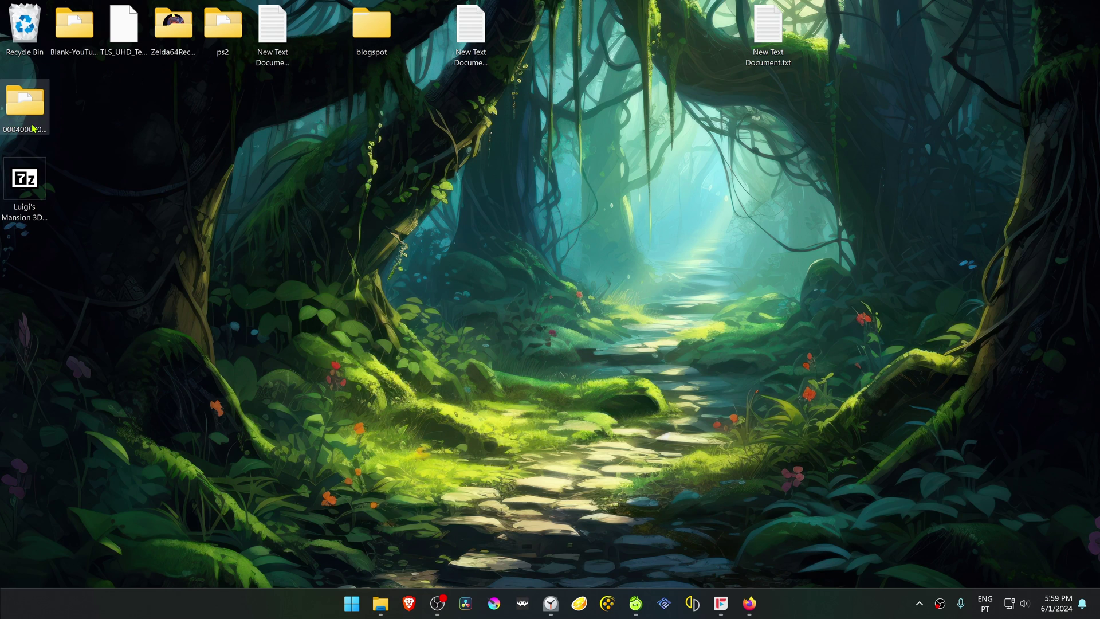
left_click(31, 130)
double_click(27, 100)
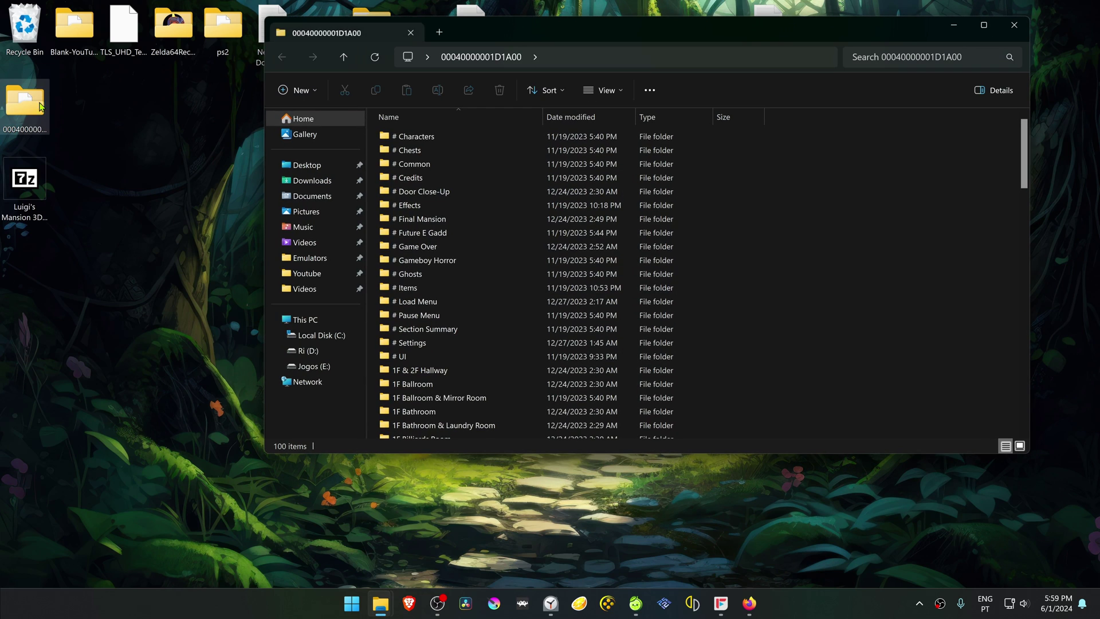
left_click(440, 235)
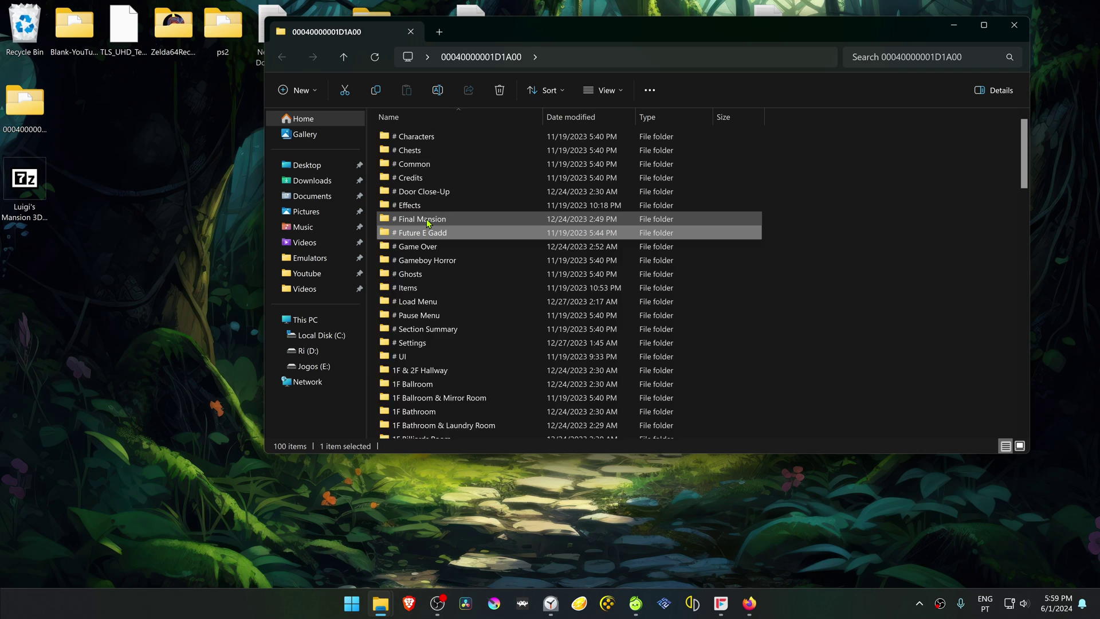
key("ctrl+a")
right_click(427, 225)
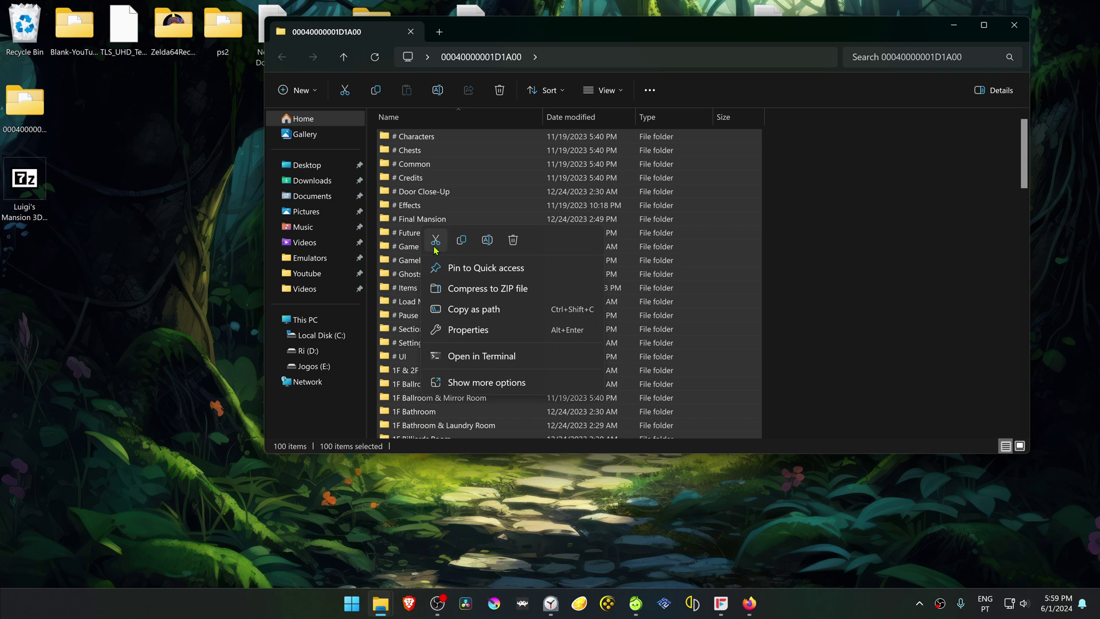
left_click(437, 244)
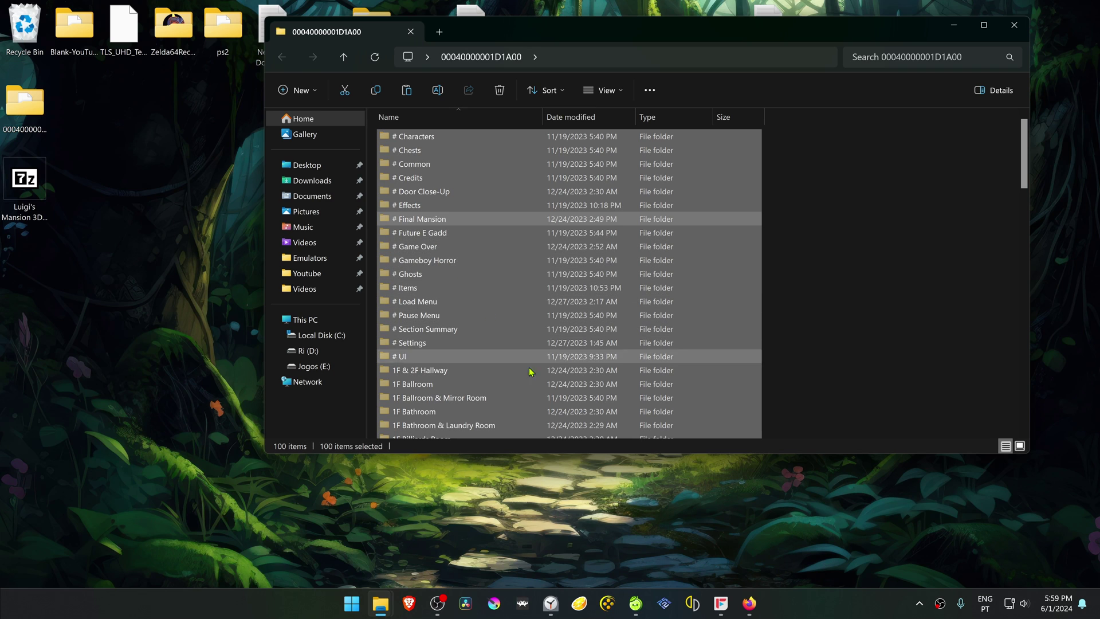
left_click(635, 604)
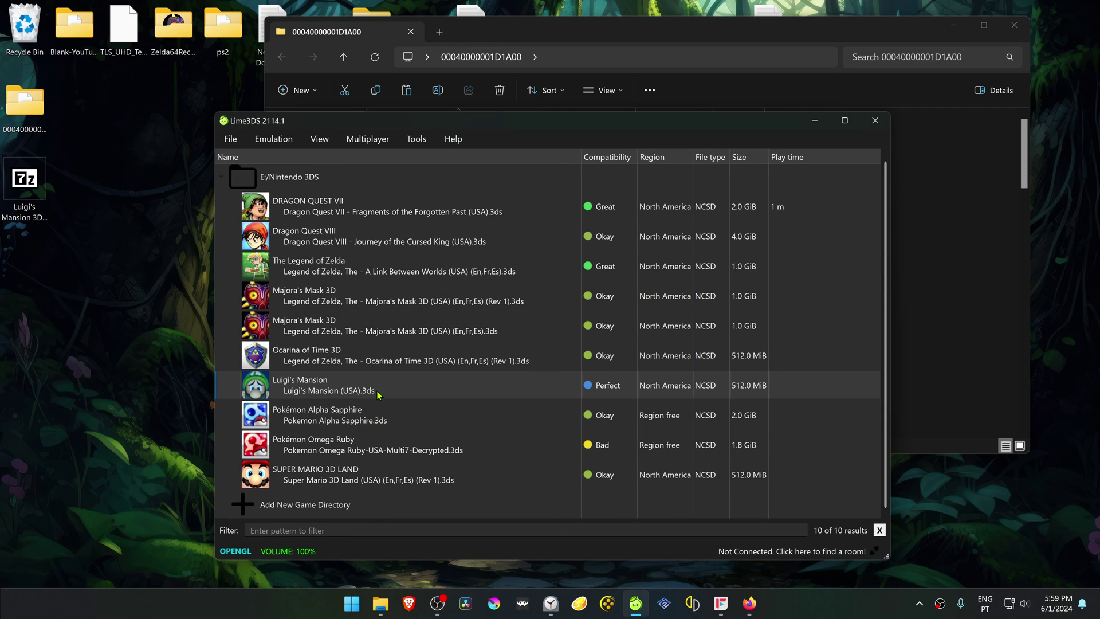
right_click(402, 391)
mouse_move(465, 416)
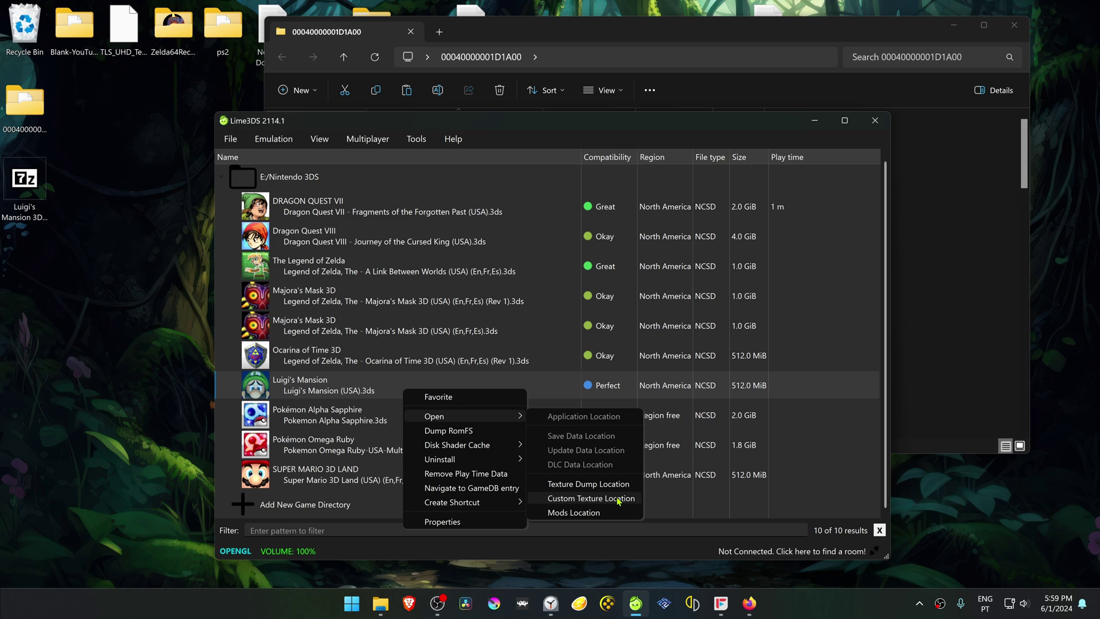
left_click(639, 501)
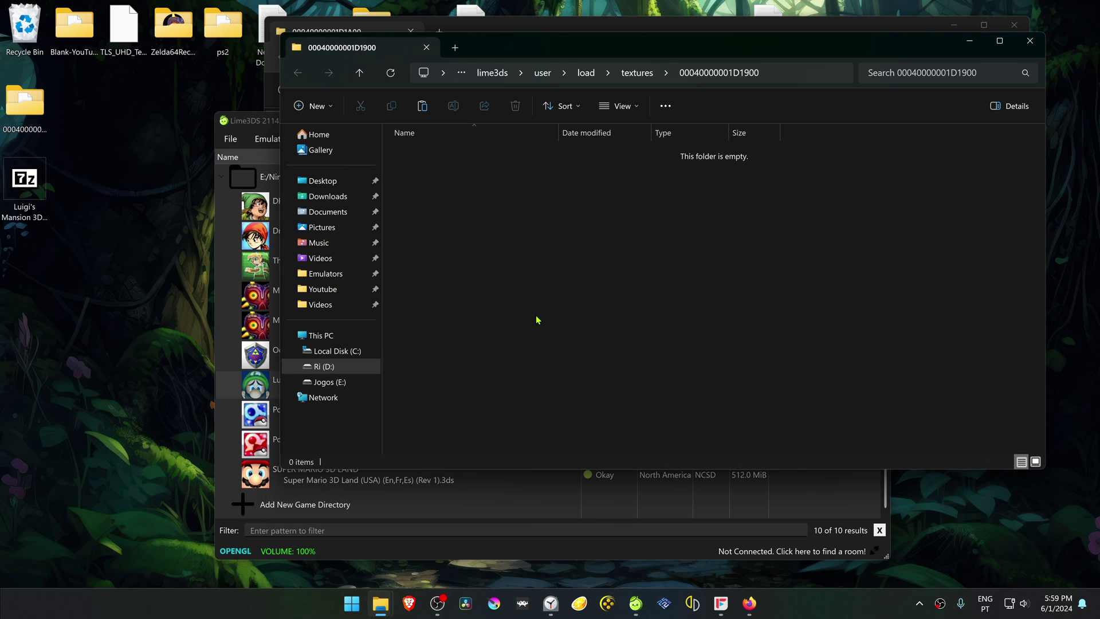
key("ctrl+v")
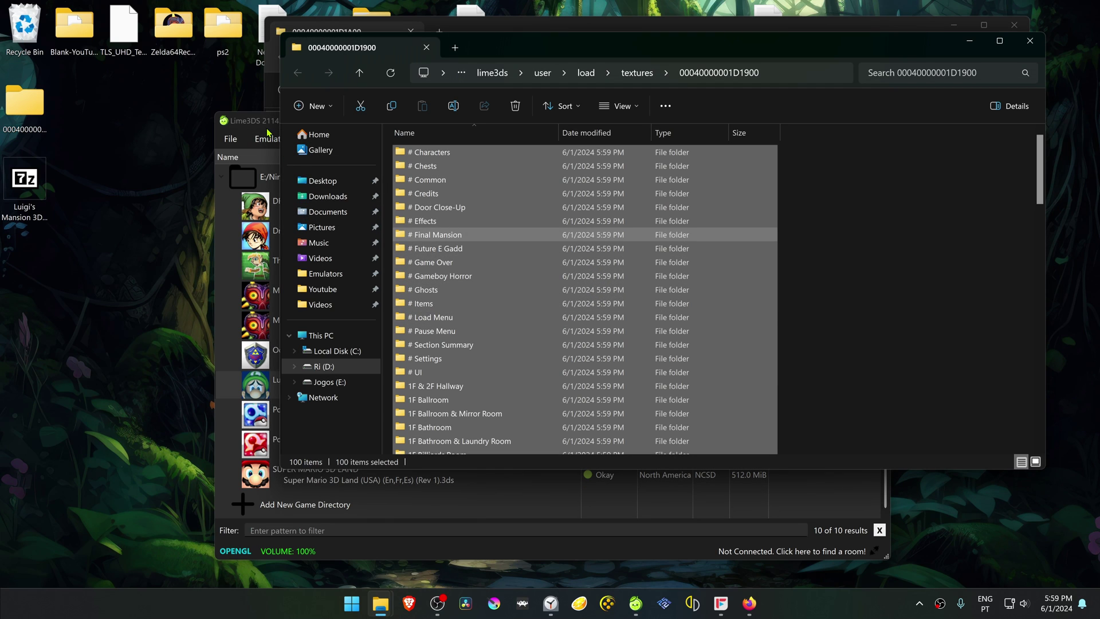
left_click(246, 126)
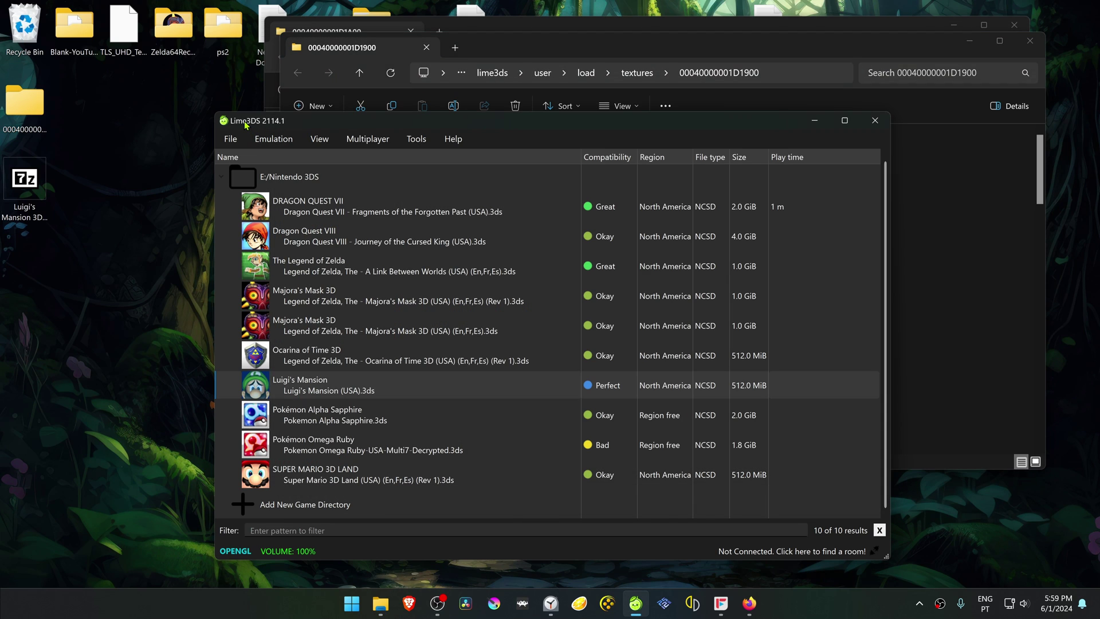
Set Graphics internal resolution to 5x Native (2000x1200), enable Use Custom Textures, and confirm.
left_click(294, 147)
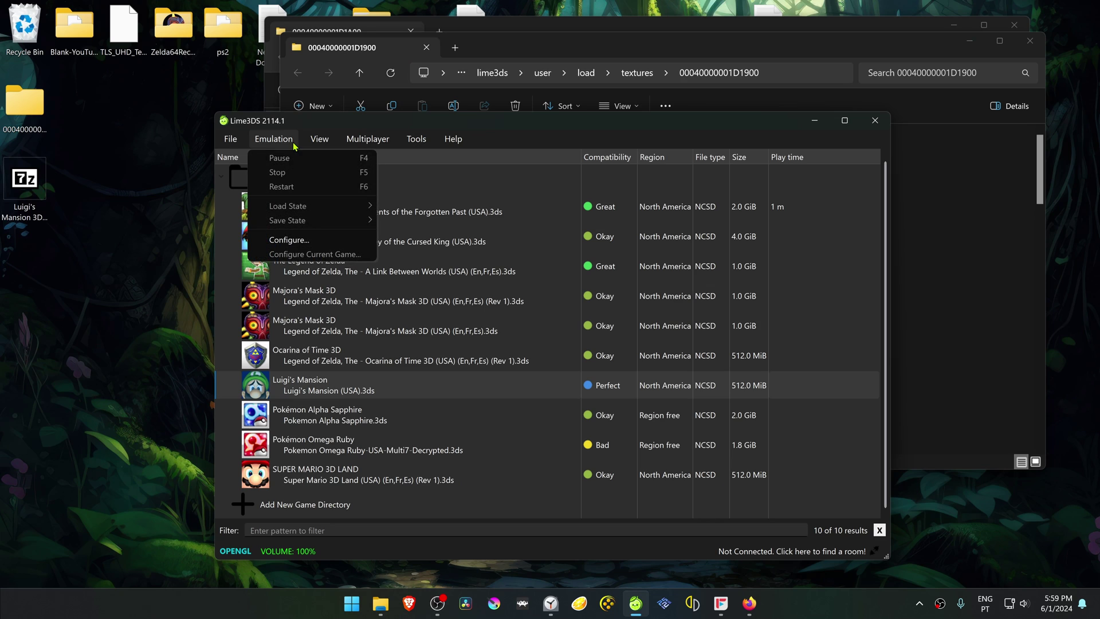
left_click(309, 242)
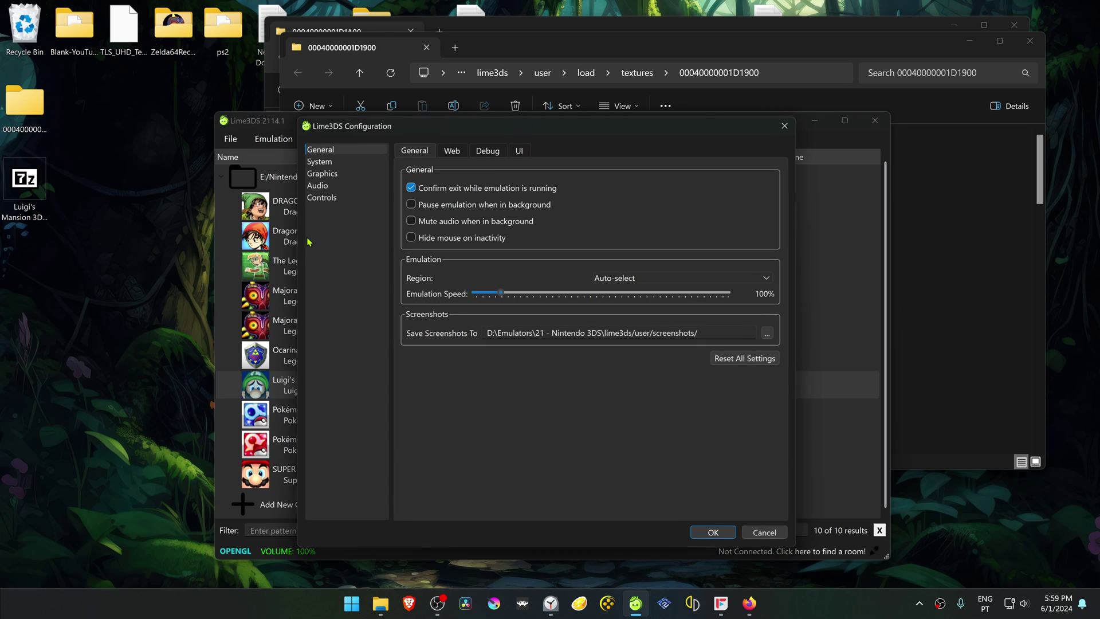
left_click(350, 177)
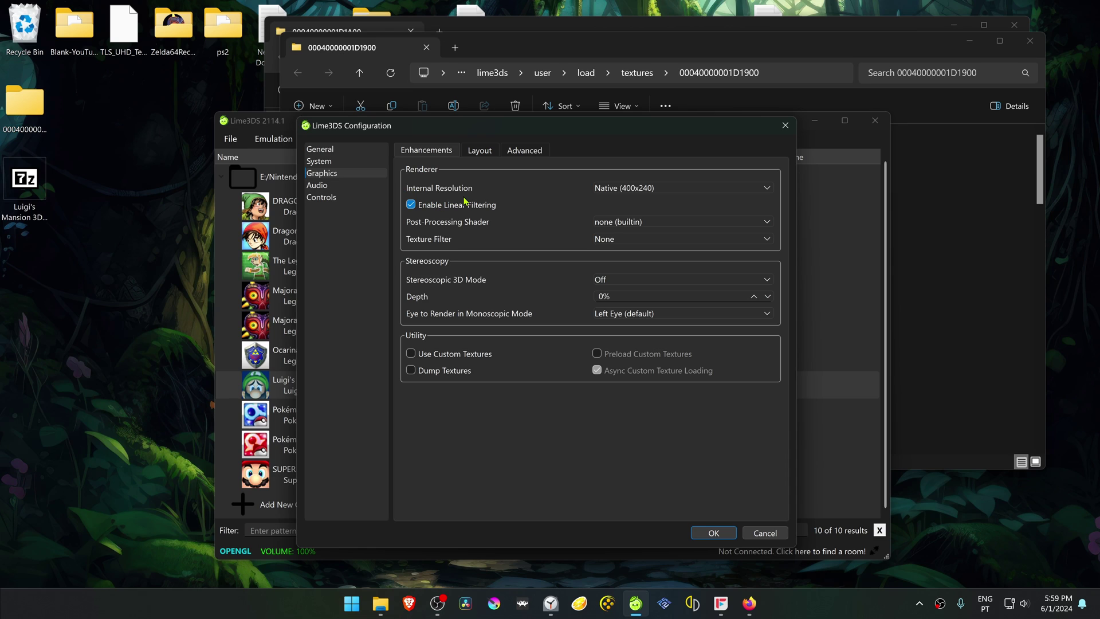
left_click(653, 187)
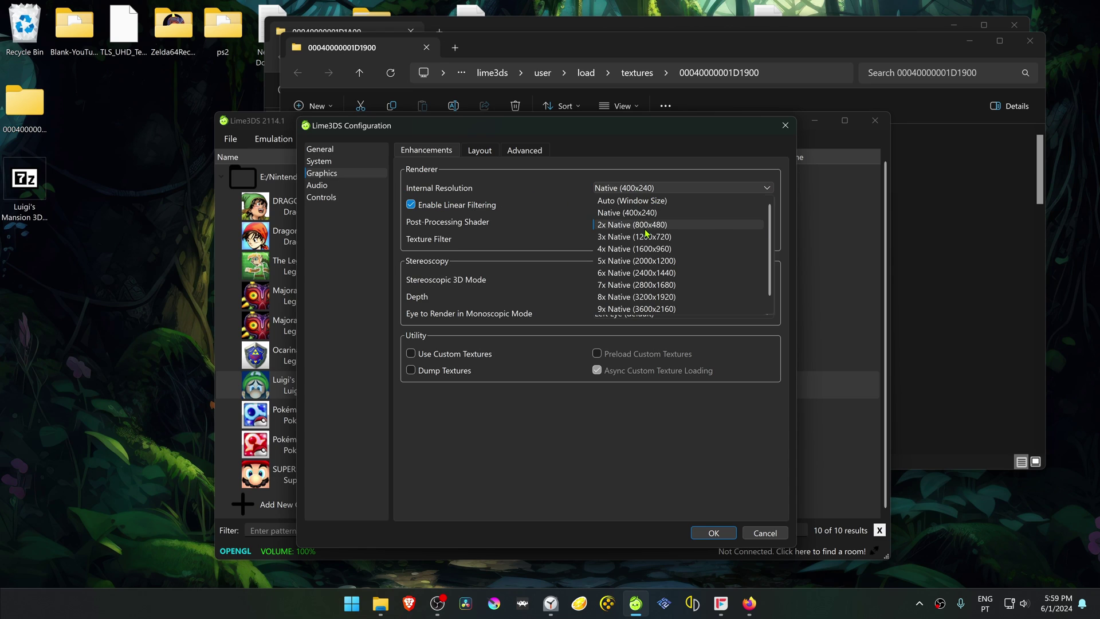
scroll(679, 258, "down", 1)
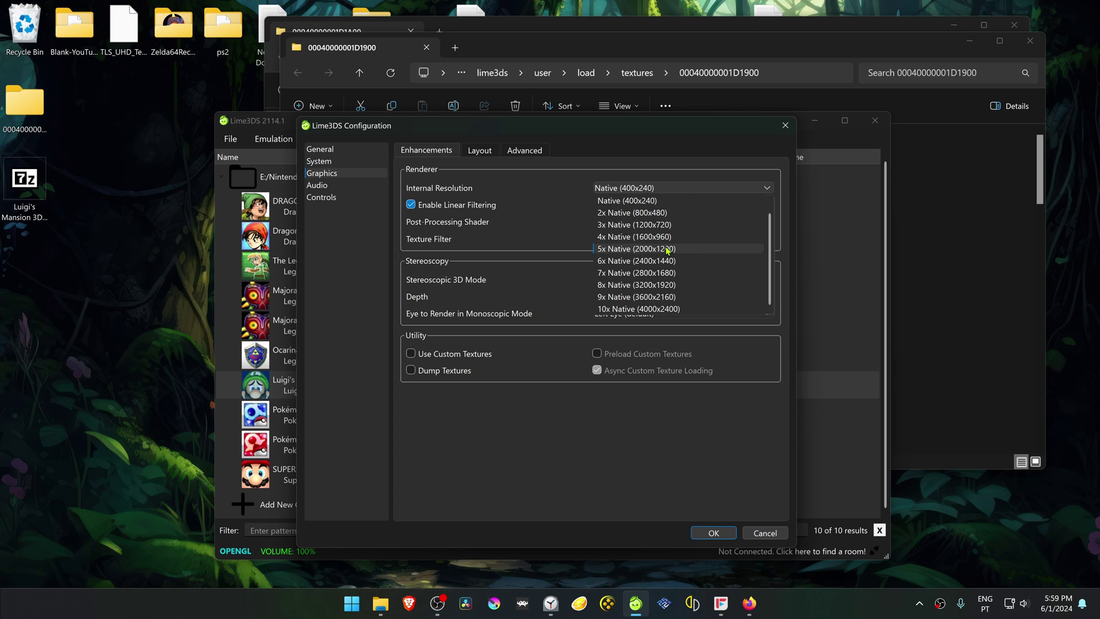
left_click(667, 250)
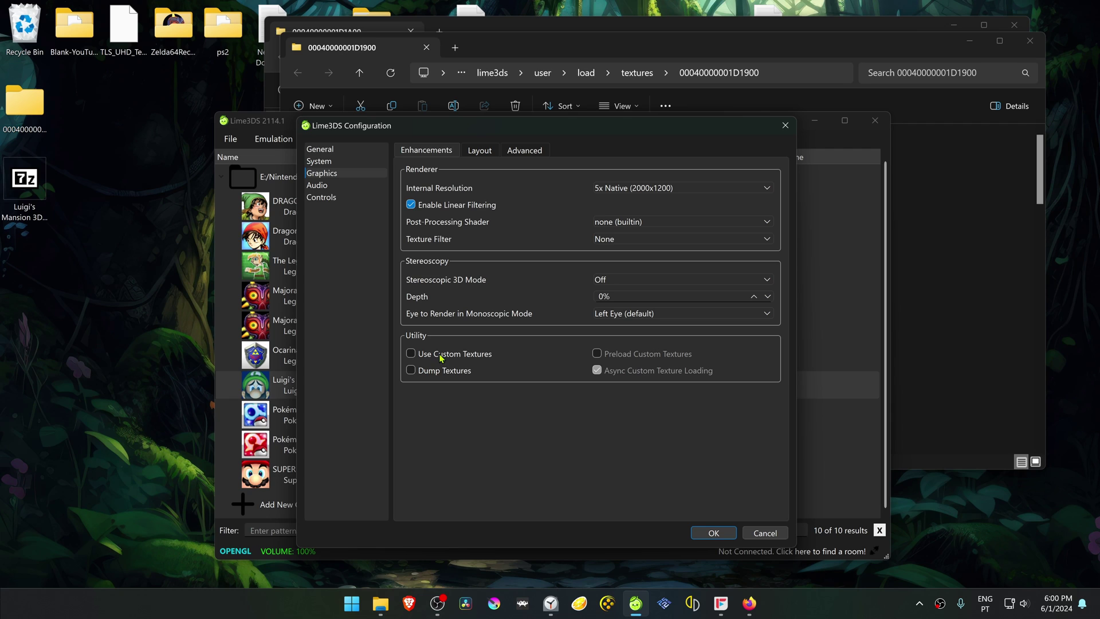
left_click(411, 354)
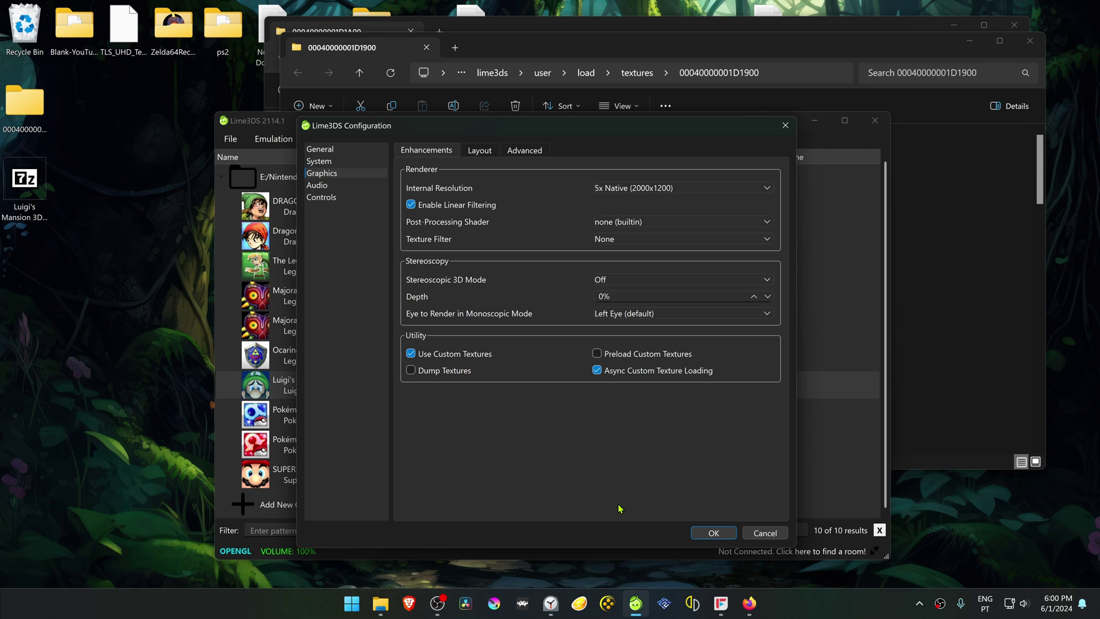
left_click(713, 532)
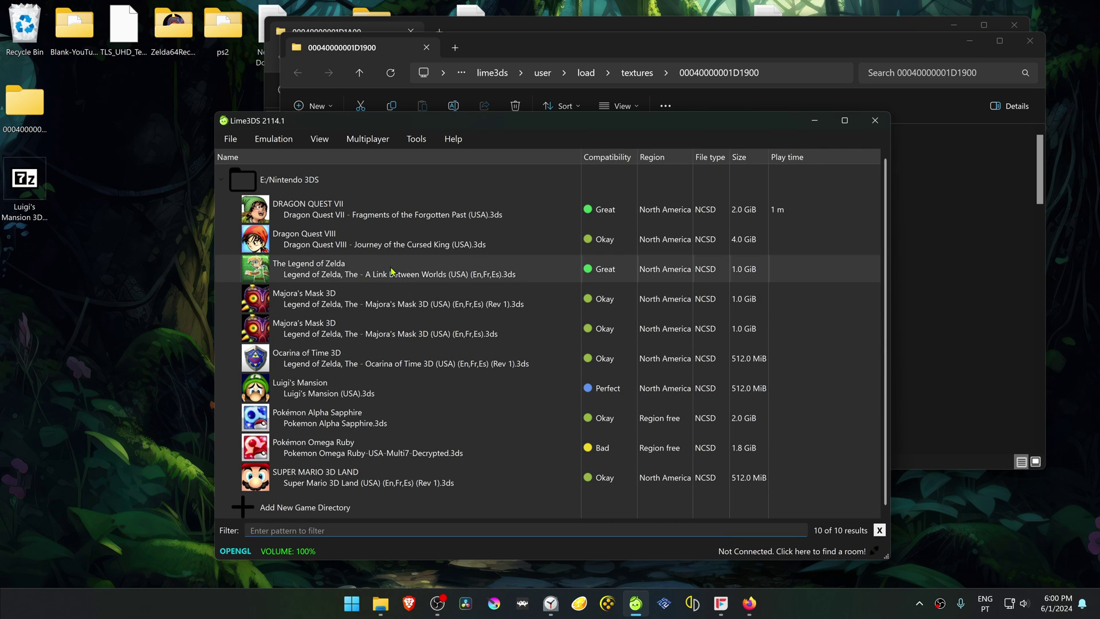
Launch Luigi's Mansion from the Lime3DS game list.
double_click(425, 393)
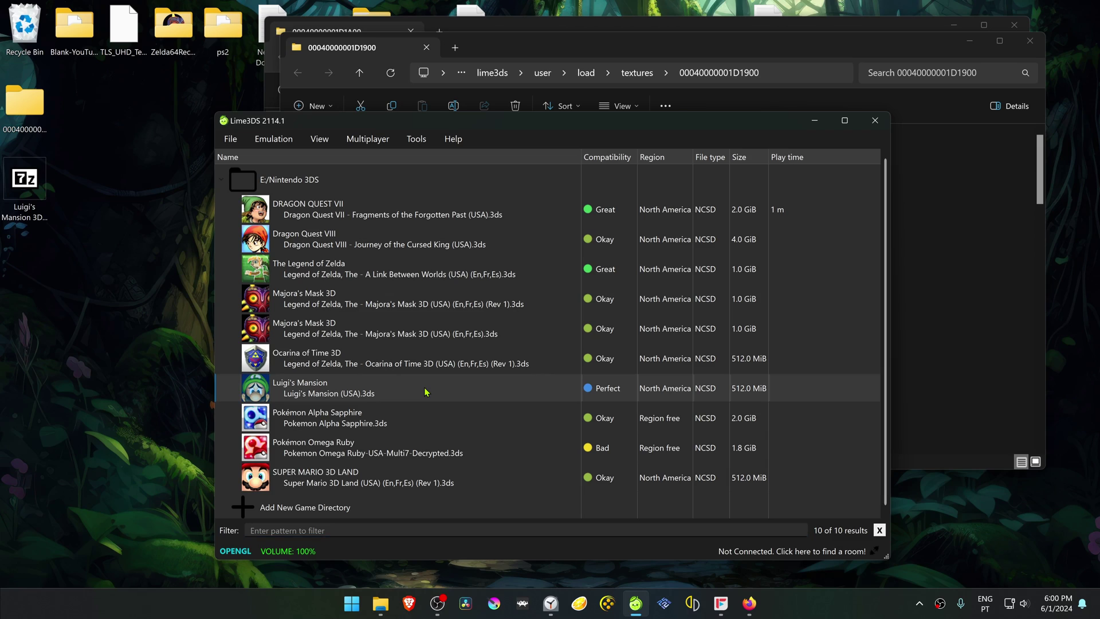